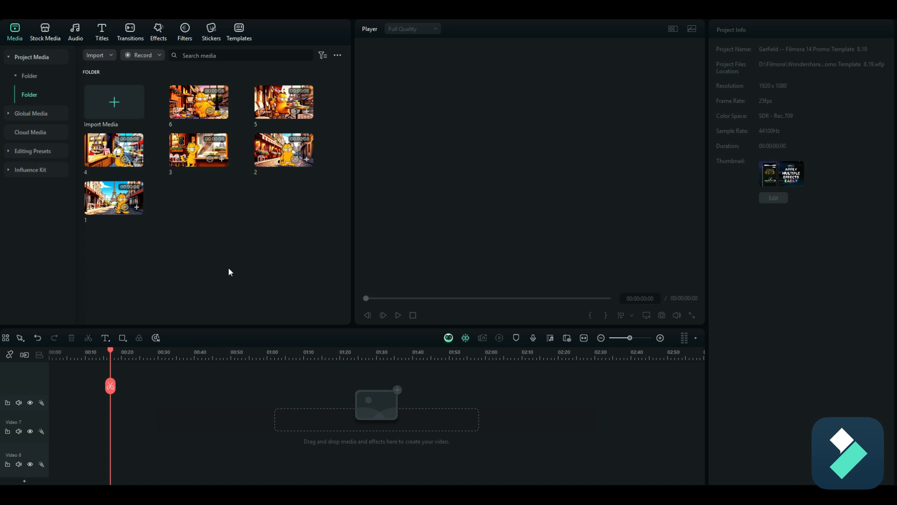
# Search the stock media for "paris" and place the aerial Paris clip and the Eiffel Tower time lapse back to back on Video 7, keeping project settings
pyautogui.click(45, 32)
pyautogui.click(176, 56)
pyautogui.write('paris')
pyautogui.press('Return')
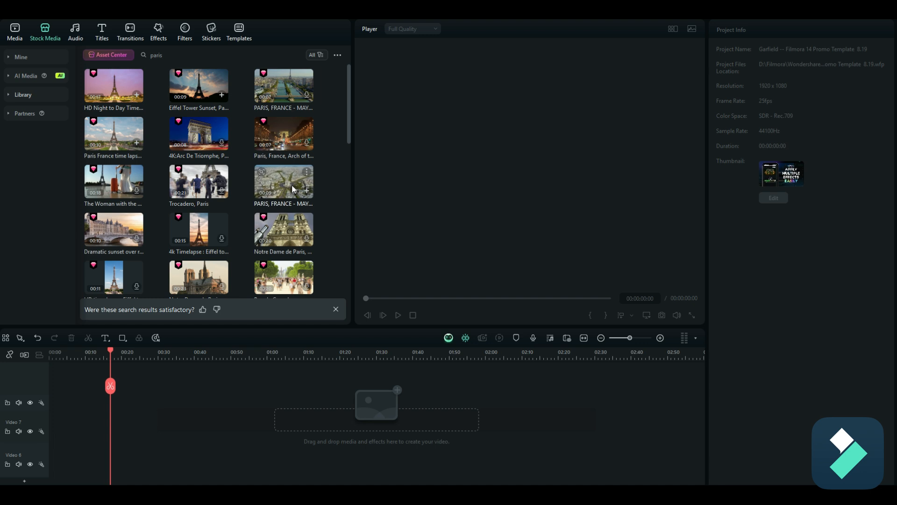
pyautogui.moveTo(291, 184); pyautogui.dragTo(42, 421)
pyautogui.click(486, 261)
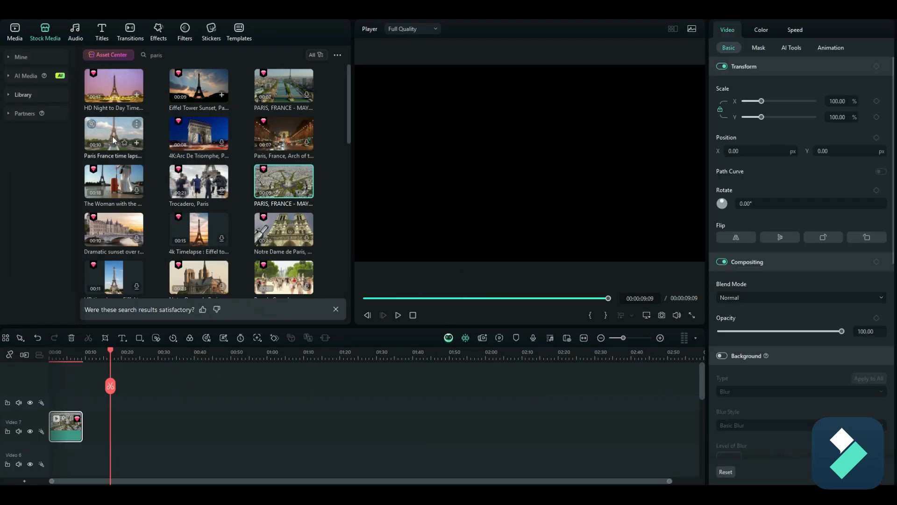
pyautogui.moveTo(113, 136); pyautogui.dragTo(91, 438)
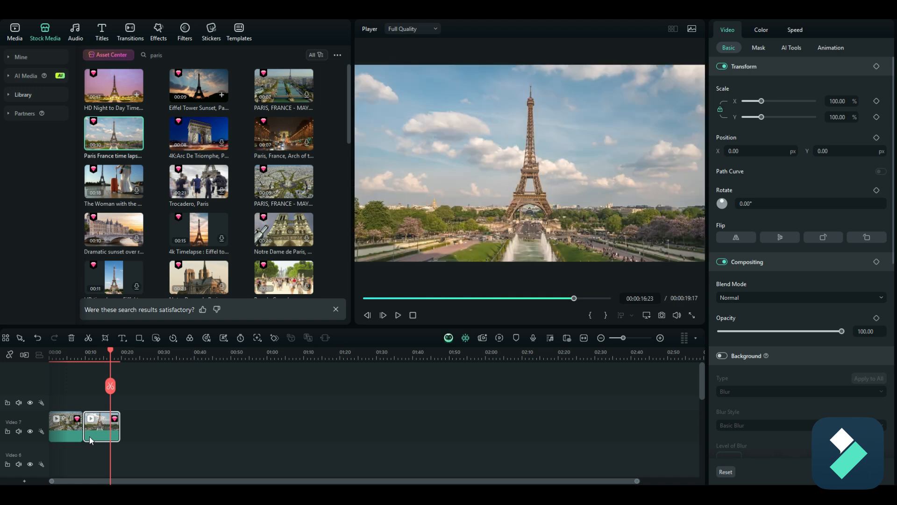
# Search the titles for "garfield" and place Chilling Vibes Title 01 above the end of the Eiffel Tower clip
pyautogui.click(103, 29)
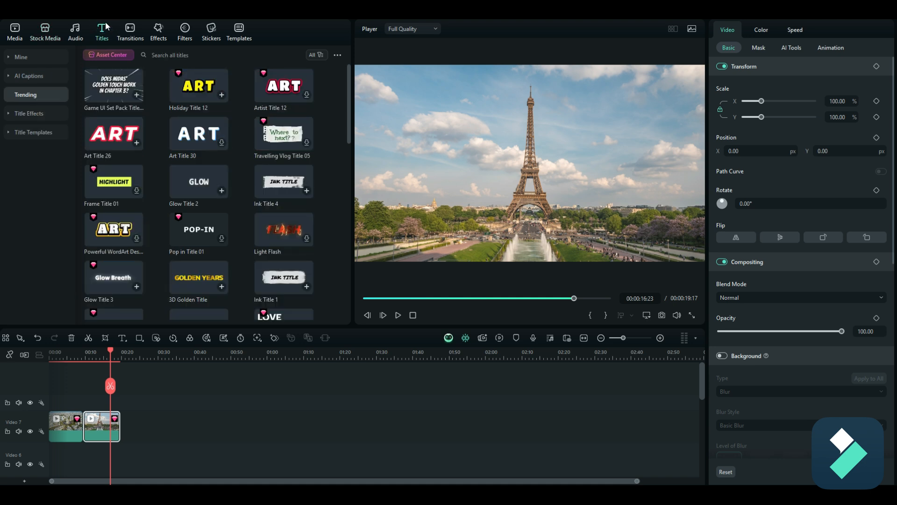
pyautogui.click(176, 51)
pyautogui.write('garfield')
pyautogui.press('Return')
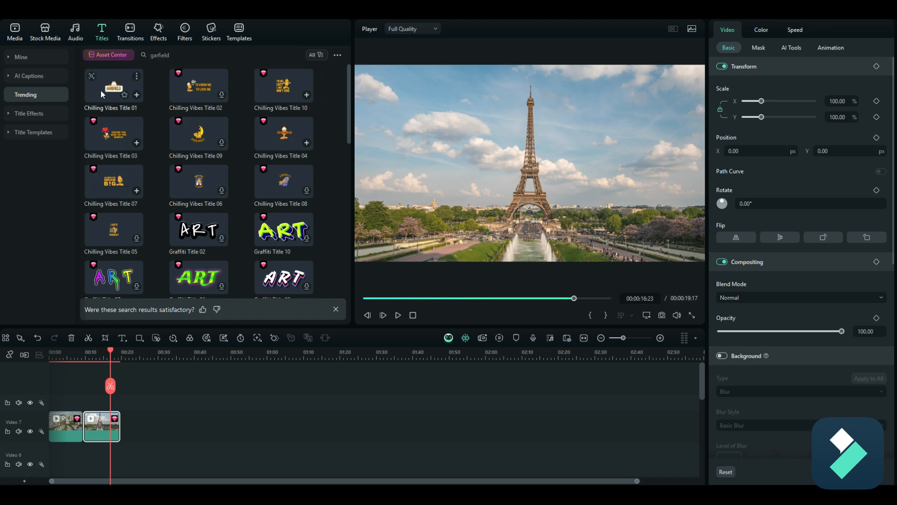
pyautogui.moveTo(100, 89); pyautogui.dragTo(101, 403)
pyautogui.click(442, 188)
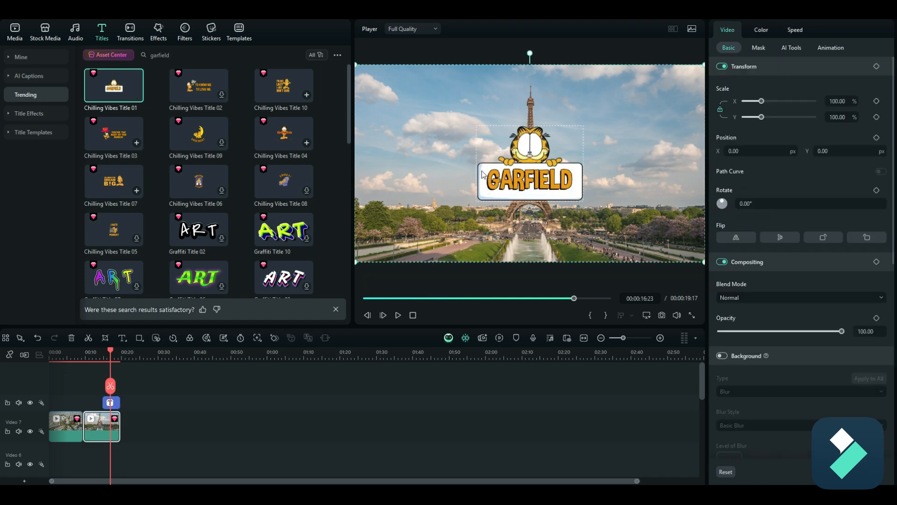
# Play back the Eiffel Tower clip to check how the Garfield title appears
pyautogui.moveTo(107, 349); pyautogui.dragTo(93, 354)
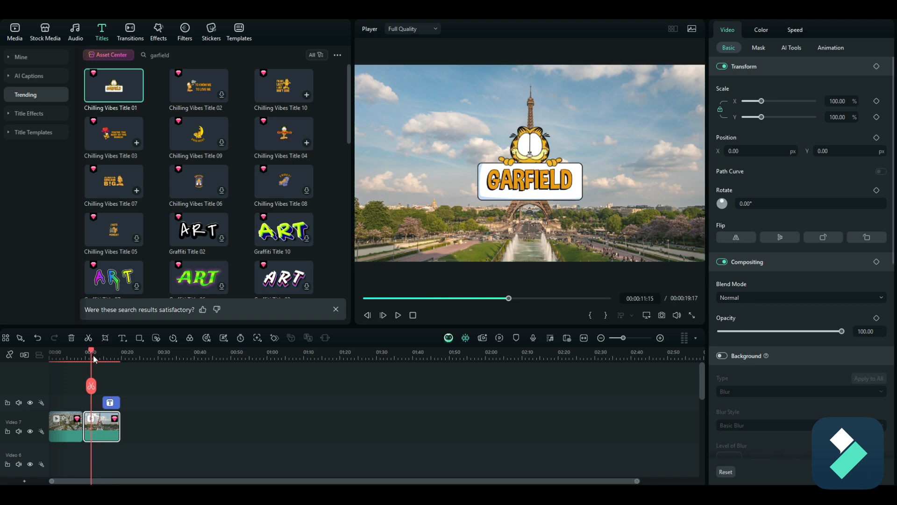
pyautogui.click(397, 315)
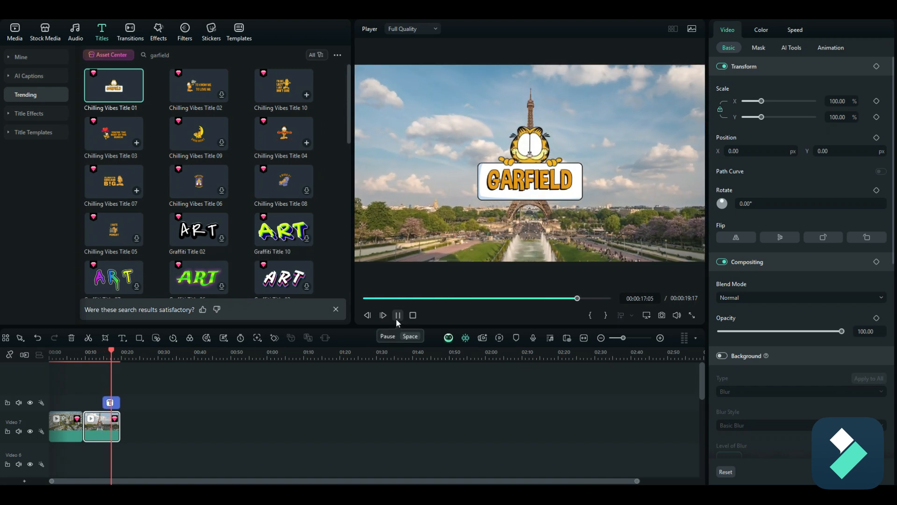
pyautogui.click(398, 315)
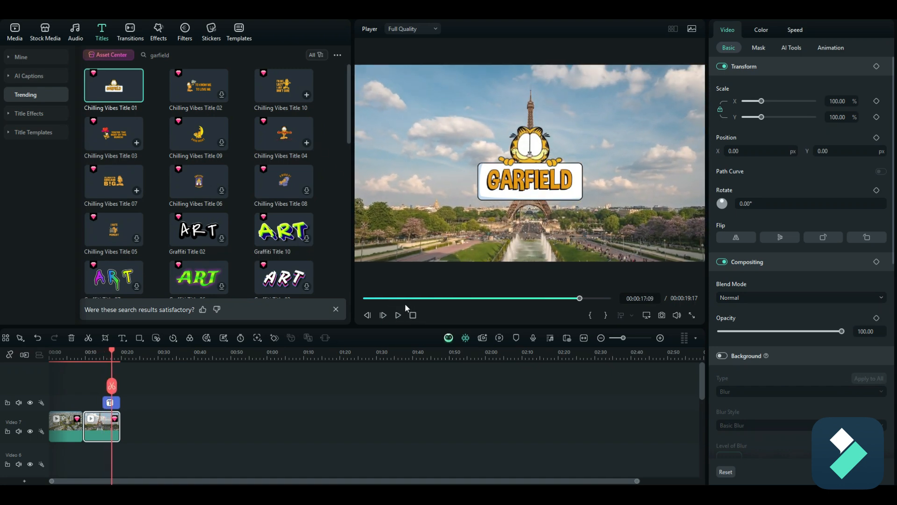
# Add Holiday Title 12 above the Garfield title, position it below the Garfield sign and set its text to "in Paris"
pyautogui.click(162, 56)
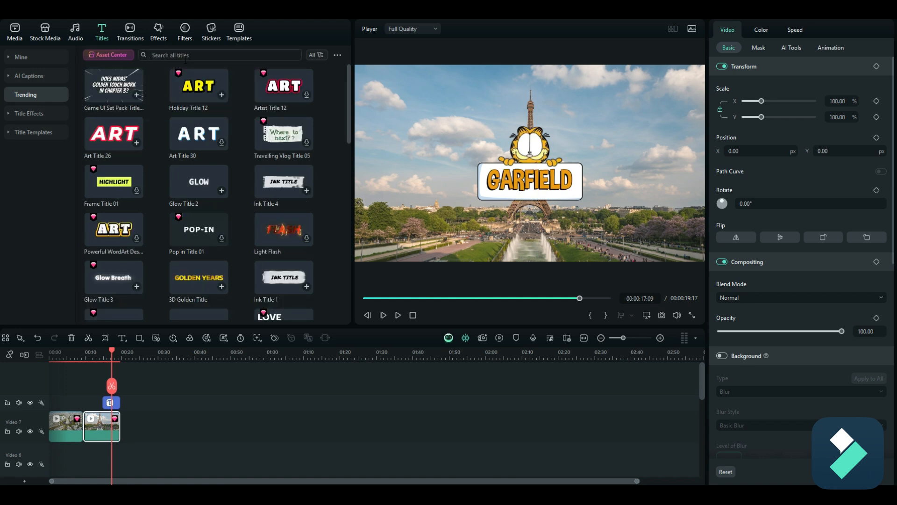
pyautogui.moveTo(198, 85); pyautogui.dragTo(105, 380)
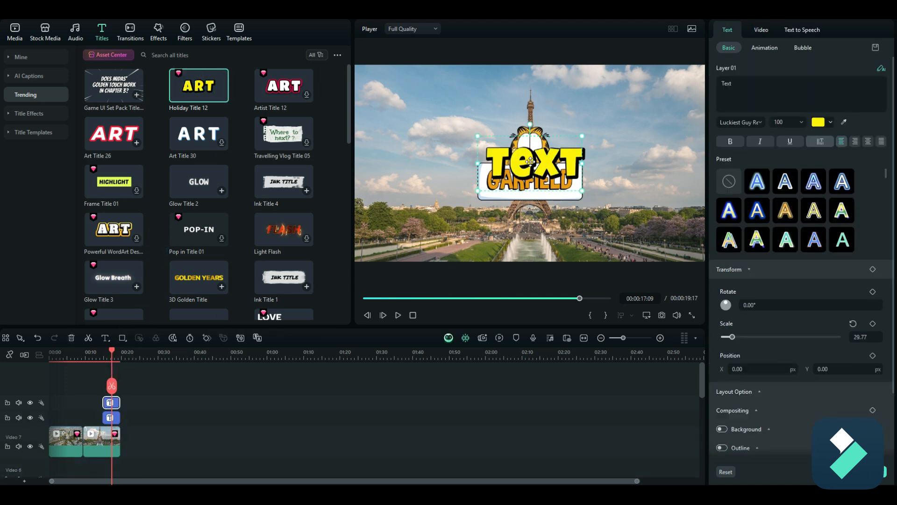
pyautogui.moveTo(549, 164); pyautogui.dragTo(547, 221)
pyautogui.click(753, 83)
pyautogui.hotkey('ctrl', 'a')
pyautogui.write('in Paris')
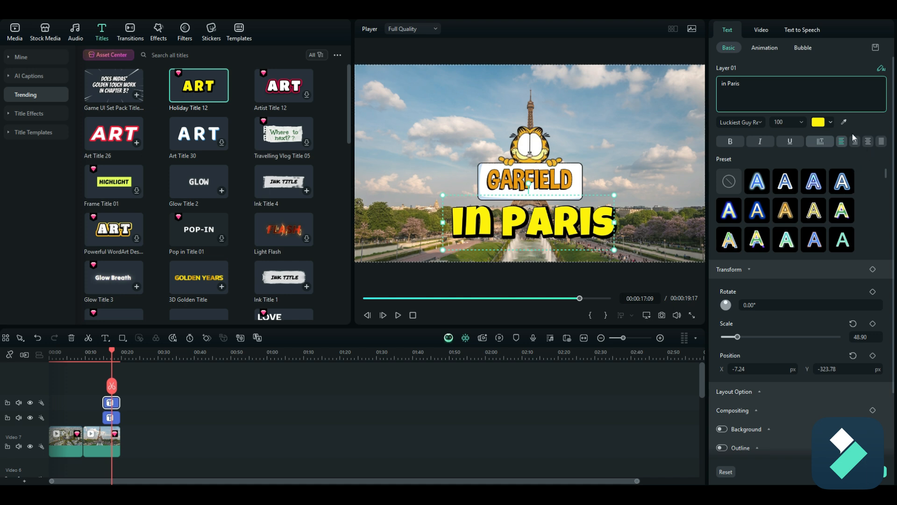
# Recolor the "in Paris" text with the orange sampled from the Garfield lettering and shrink it to about 24.83 scale under the sign
pyautogui.click(844, 122)
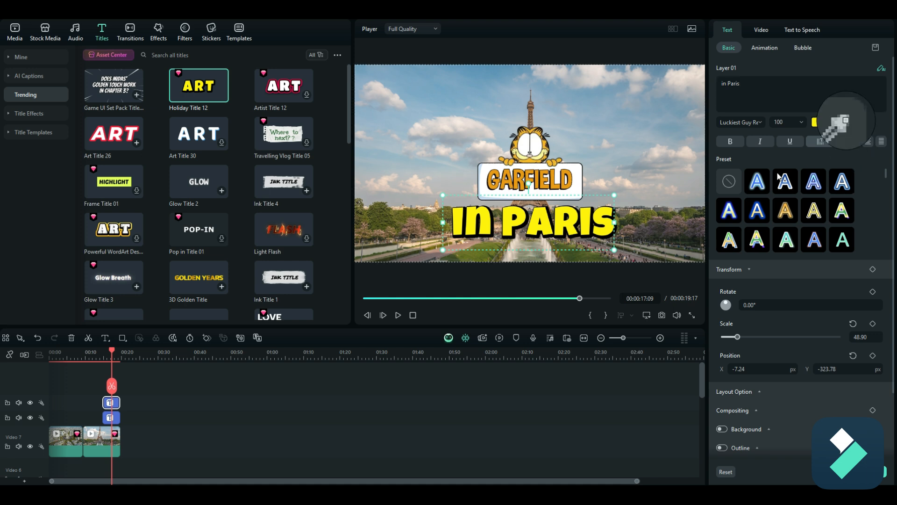
pyautogui.click(567, 178)
pyautogui.moveTo(614, 250); pyautogui.dragTo(544, 215)
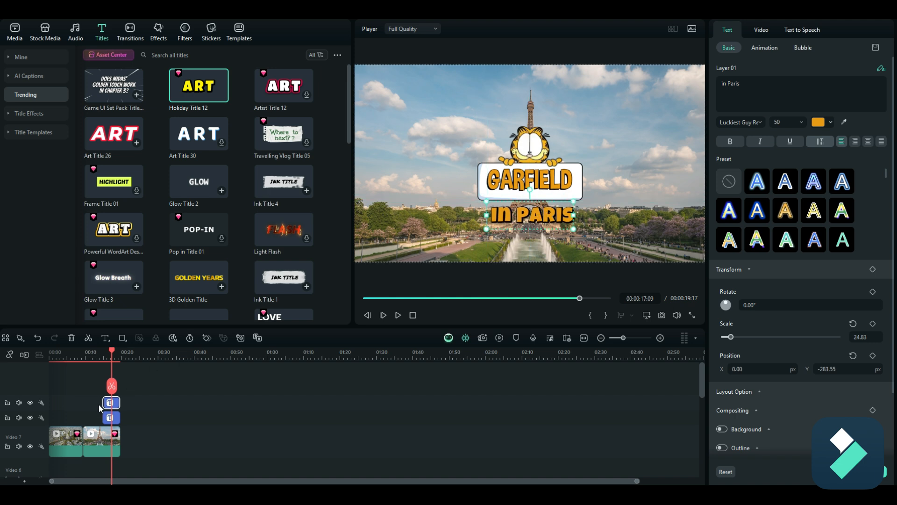
# Apply the first Typewriter entrance animation to the "in Paris" title and trim its start so it begins after the Garfield title
pyautogui.click(766, 49)
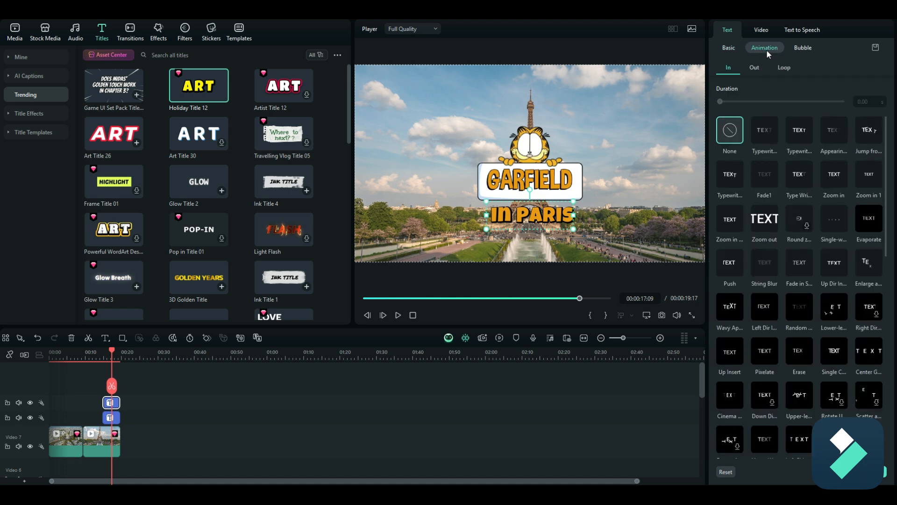
pyautogui.click(772, 139)
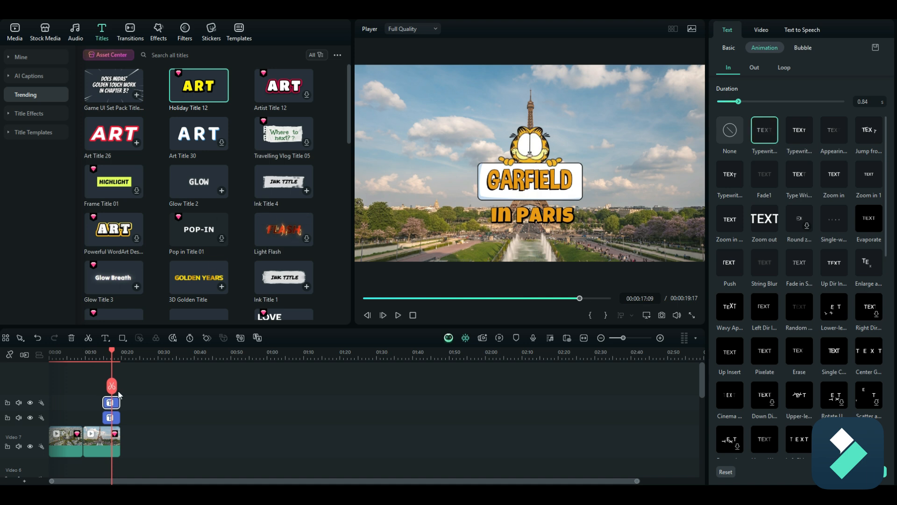
pyautogui.scroll(3, 119, 394)
pyautogui.moveTo(180, 404); pyautogui.dragTo(195, 404)
# Play back the ending of the Eiffel Tower clip to review both titles together
pyautogui.moveTo(207, 353); pyautogui.dragTo(164, 360)
pyautogui.click(402, 315)
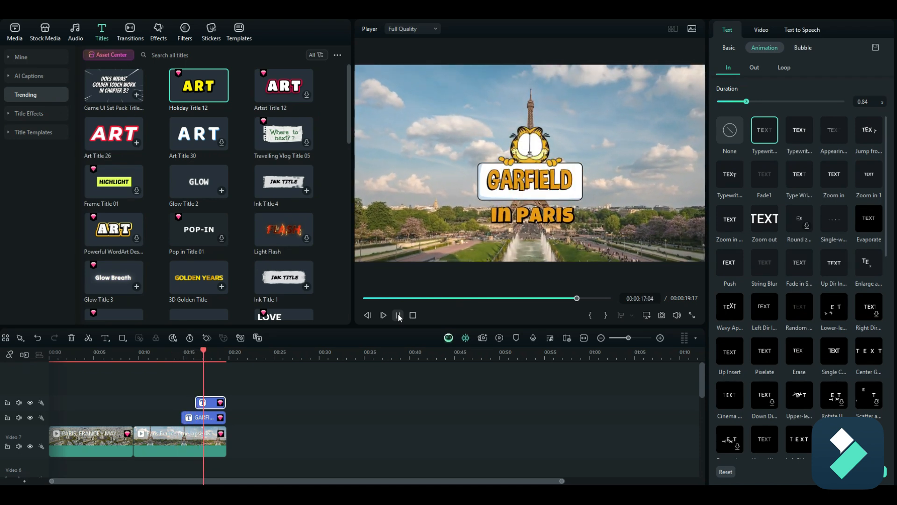
pyautogui.click(398, 315)
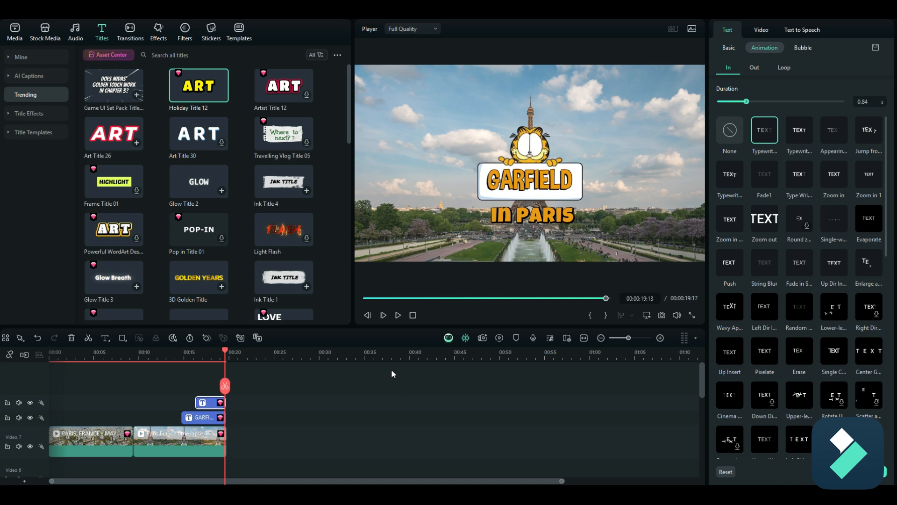
# Place project clips 1, 2 and 3 in sequence after the Eiffel Tower clip, keeping the 1920 x 1080 25fps project settings
pyautogui.click(15, 30)
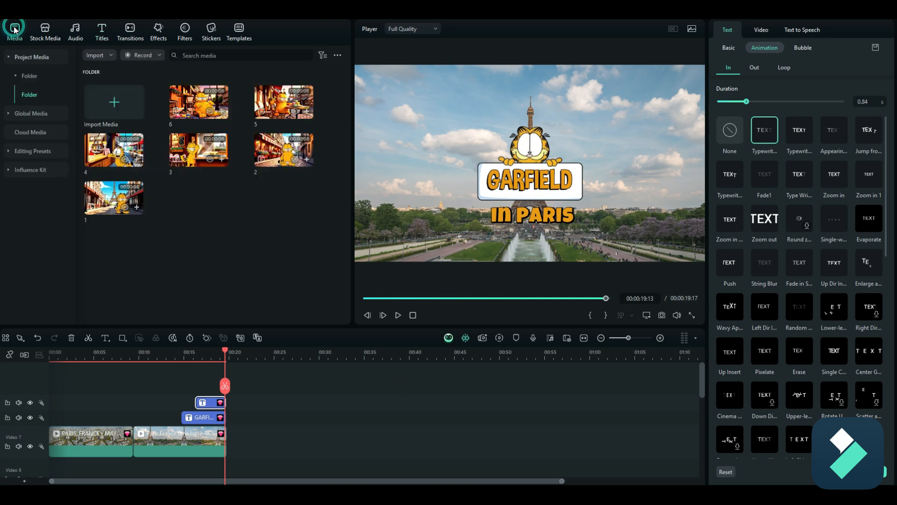
pyautogui.click(188, 231)
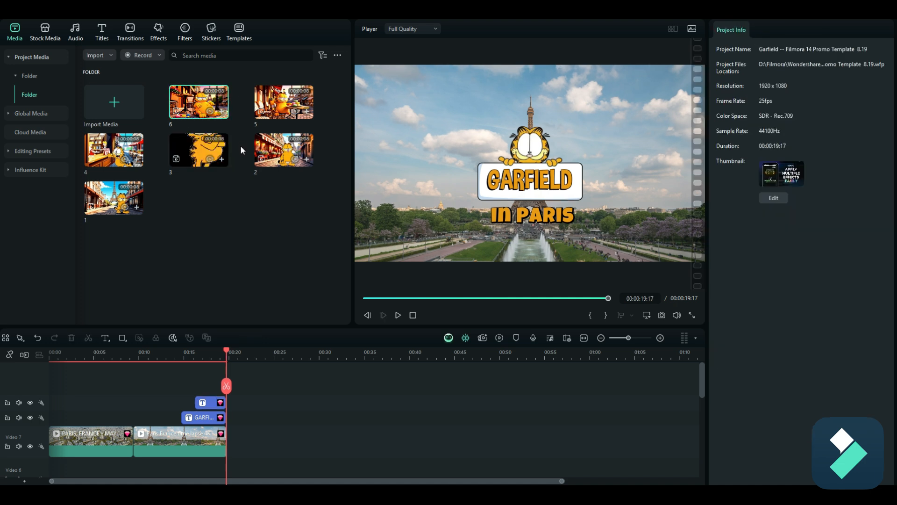
pyautogui.moveTo(113, 198); pyautogui.dragTo(229, 444)
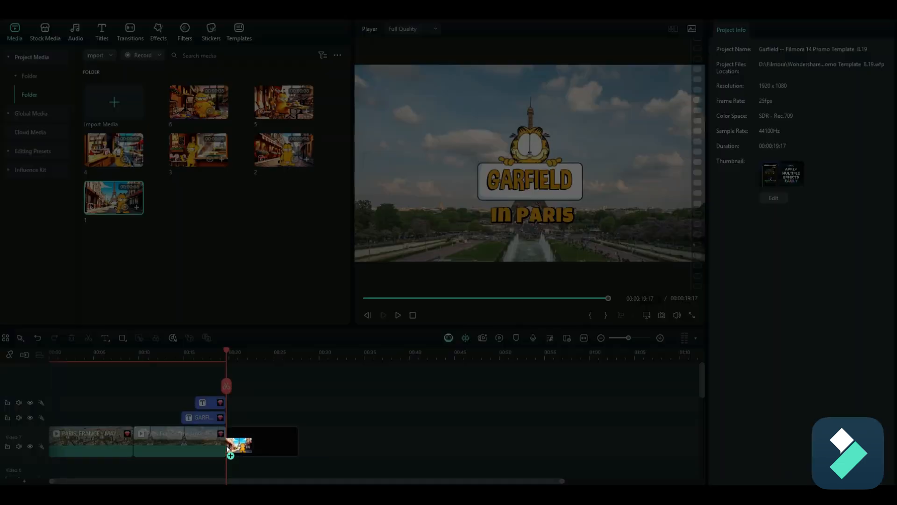
pyautogui.click(525, 261)
pyautogui.moveTo(283, 150); pyautogui.dragTo(334, 439)
pyautogui.click(481, 260)
pyautogui.moveTo(199, 149); pyautogui.dragTo(378, 460)
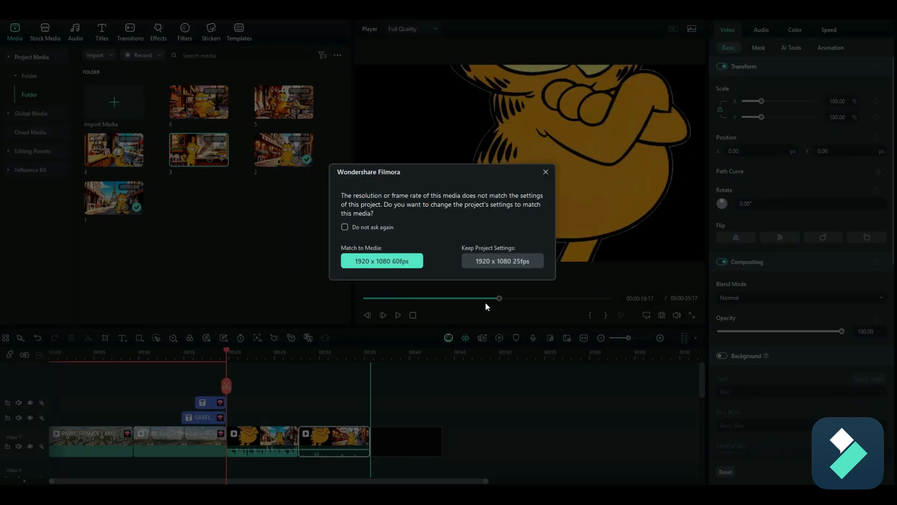
pyautogui.click(488, 259)
# Append project clips 4, 5 and 6 in order after clip 3, keeping the 1920 x 1080 25fps project settings
pyautogui.moveTo(113, 150); pyautogui.dragTo(455, 430)
pyautogui.click(494, 260)
pyautogui.moveTo(283, 101); pyautogui.dragTo(523, 450)
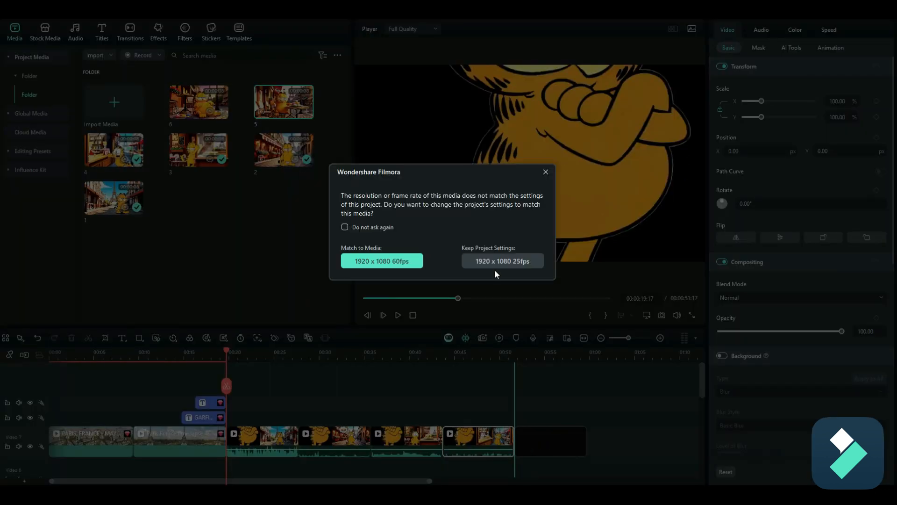
pyautogui.click(496, 269)
pyautogui.moveTo(194, 102); pyautogui.dragTo(603, 444)
pyautogui.click(488, 266)
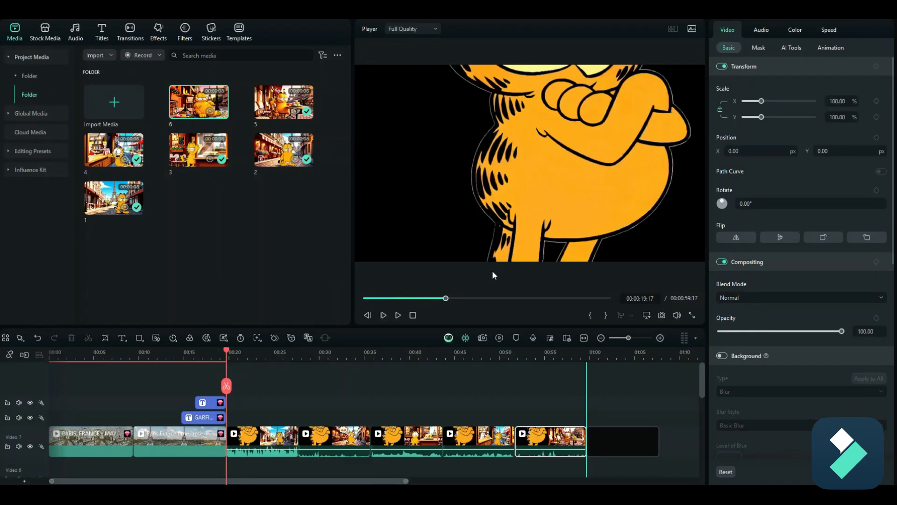
# Add the first Garfield Swipe transition, the one with the grinning face, at the cut between clips 1 and 2
pyautogui.moveTo(228, 349); pyautogui.dragTo(283, 379)
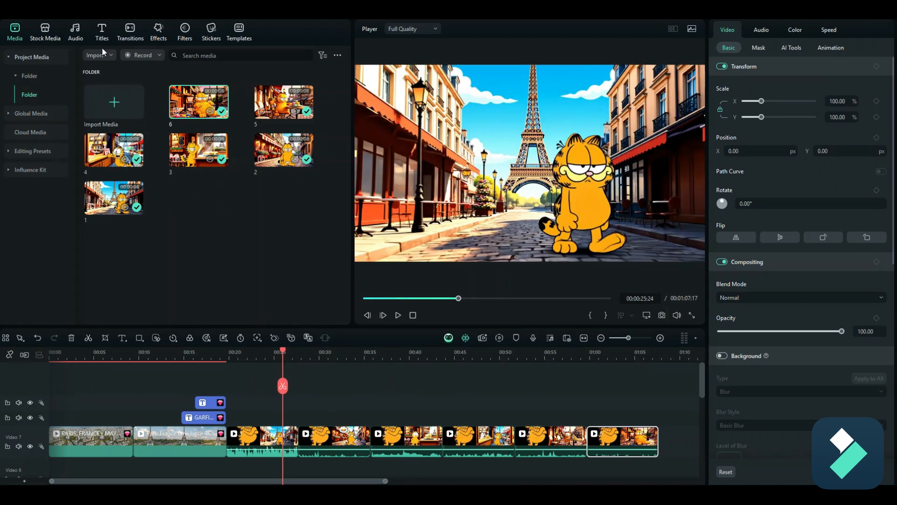
pyautogui.click(133, 28)
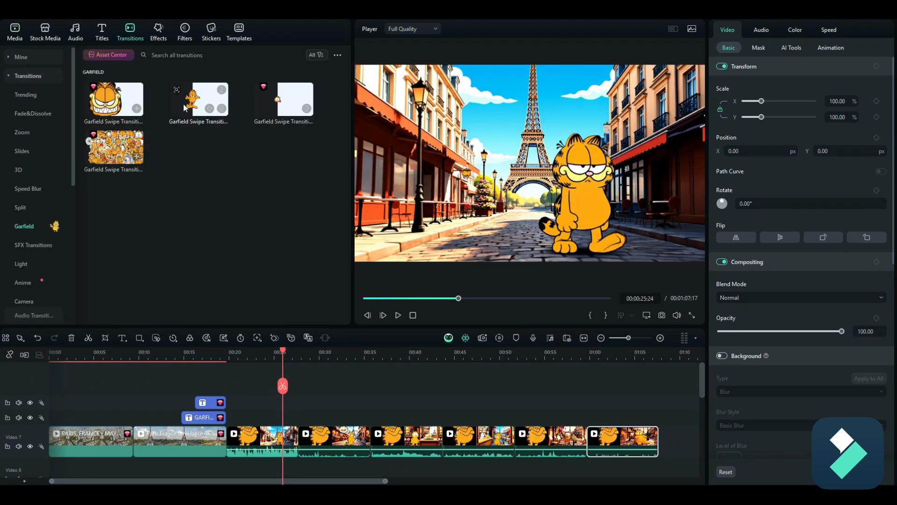
pyautogui.moveTo(169, 89)
pyautogui.moveTo(125, 154)
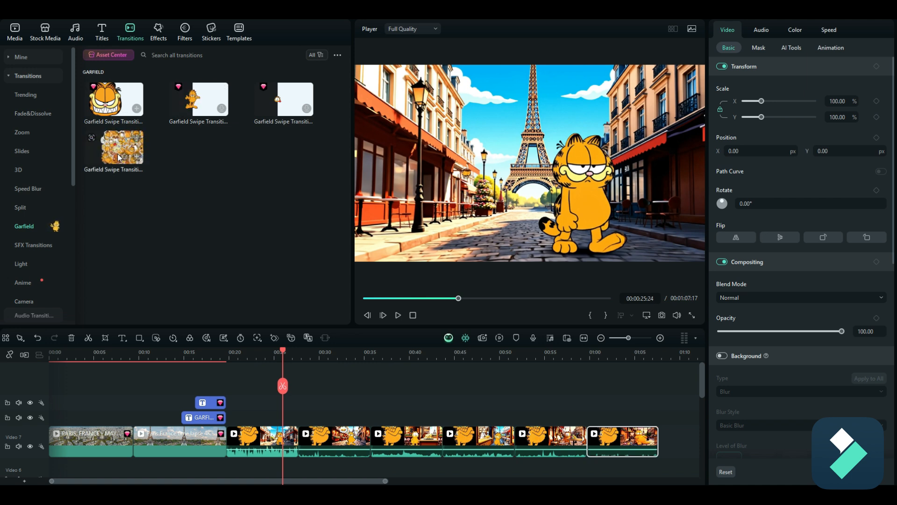
pyautogui.moveTo(115, 99); pyautogui.dragTo(299, 439)
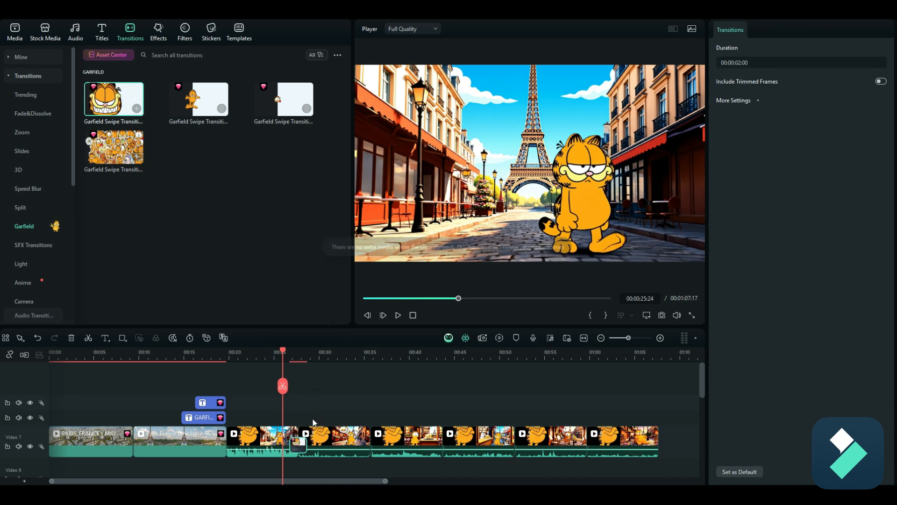
# Scrub through the cut between clips 1 and 2 to examine the Garfield Swipe transition
pyautogui.click(286, 351)
pyautogui.moveTo(286, 351); pyautogui.dragTo(307, 356)
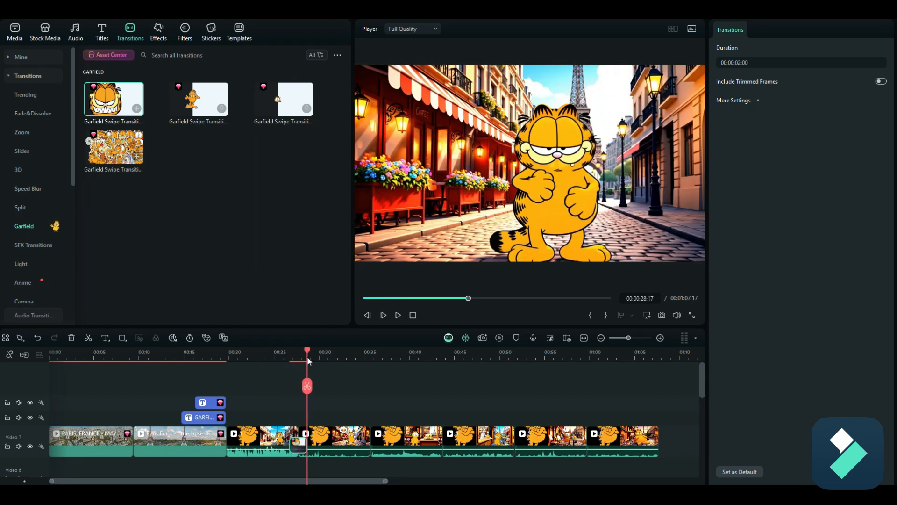
pyautogui.click(284, 354)
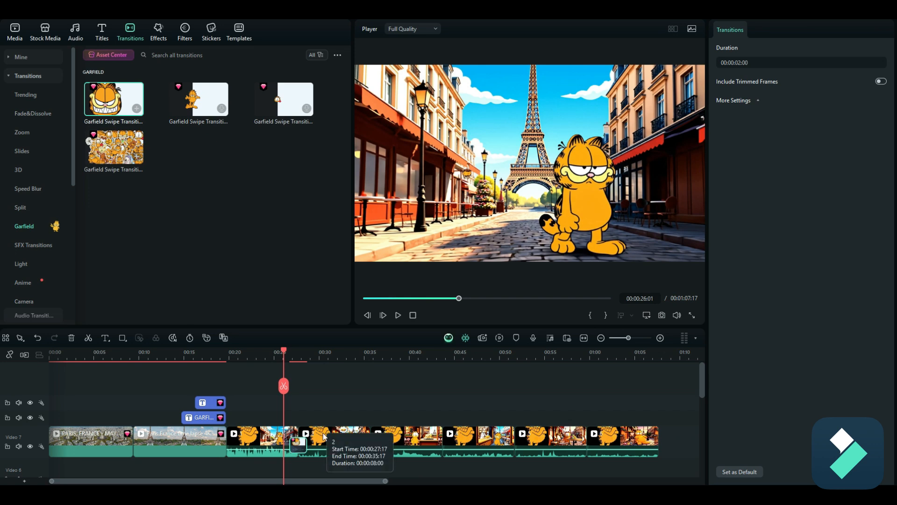
pyautogui.moveTo(283, 349); pyautogui.dragTo(295, 356)
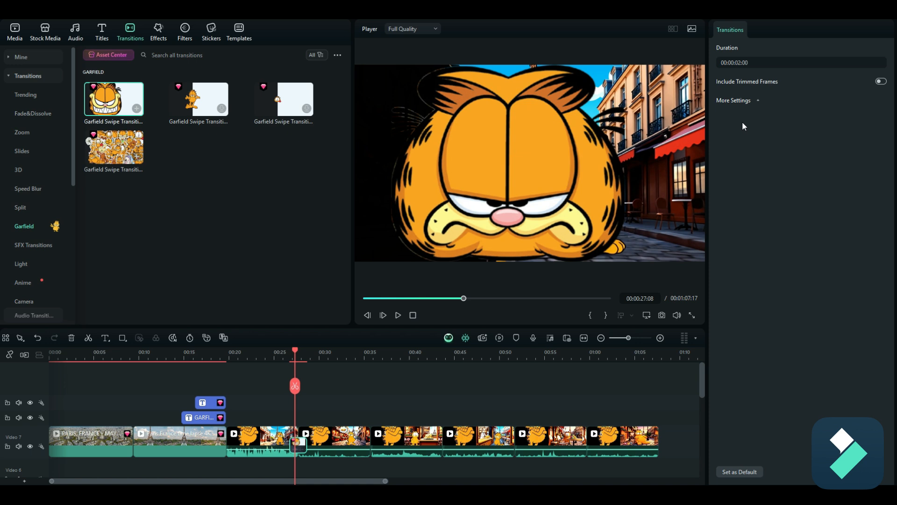
# Set the Garfield Swipe transition's placement to Postfix, review it and move the playhead near the end of clip 2
pyautogui.click(758, 99)
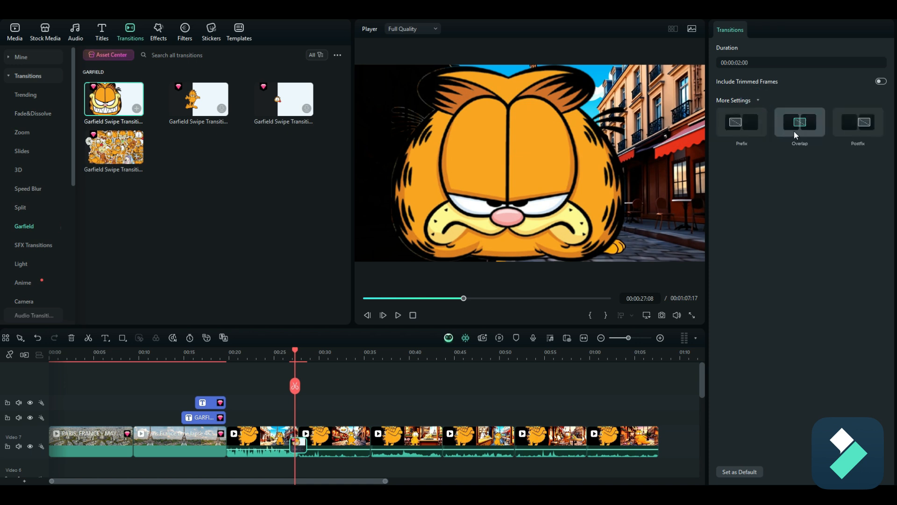
pyautogui.click(857, 131)
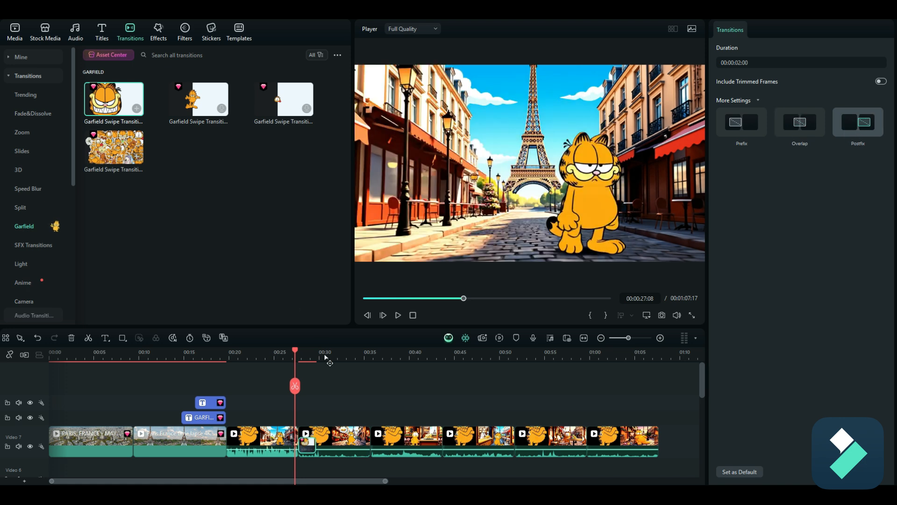
pyautogui.moveTo(296, 351); pyautogui.dragTo(314, 355)
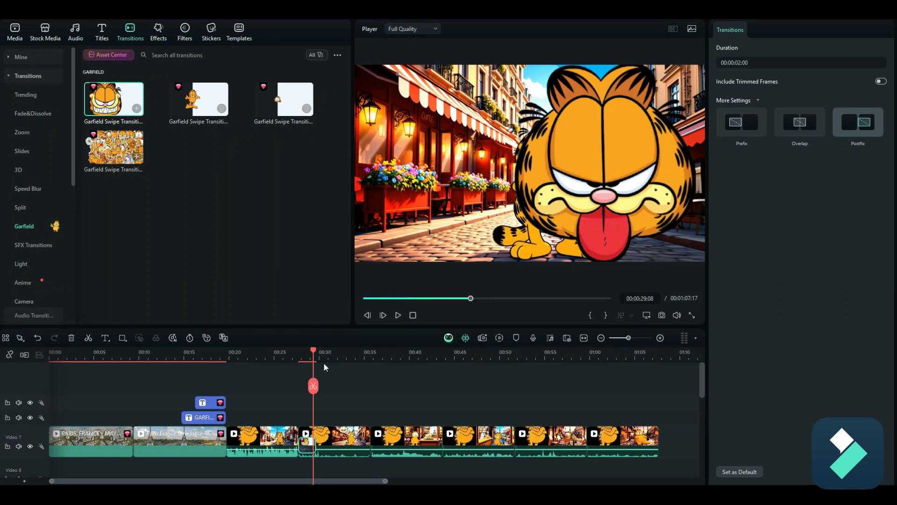
pyautogui.moveTo(314, 353); pyautogui.dragTo(364, 357)
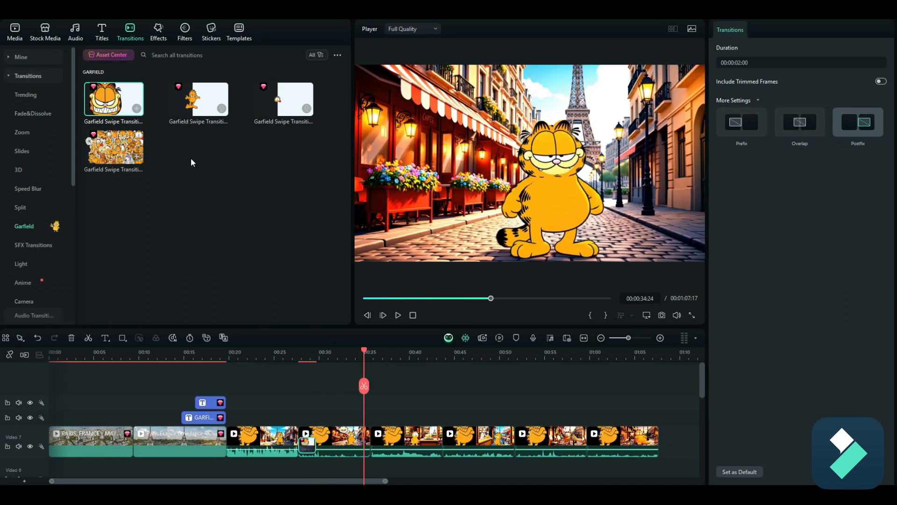
# Add the second Garfield Swipe transition, the one with the standing Garfield, between clips 2 and 3 with Postfix placement and scrub through it
pyautogui.moveTo(196, 100); pyautogui.dragTo(367, 443)
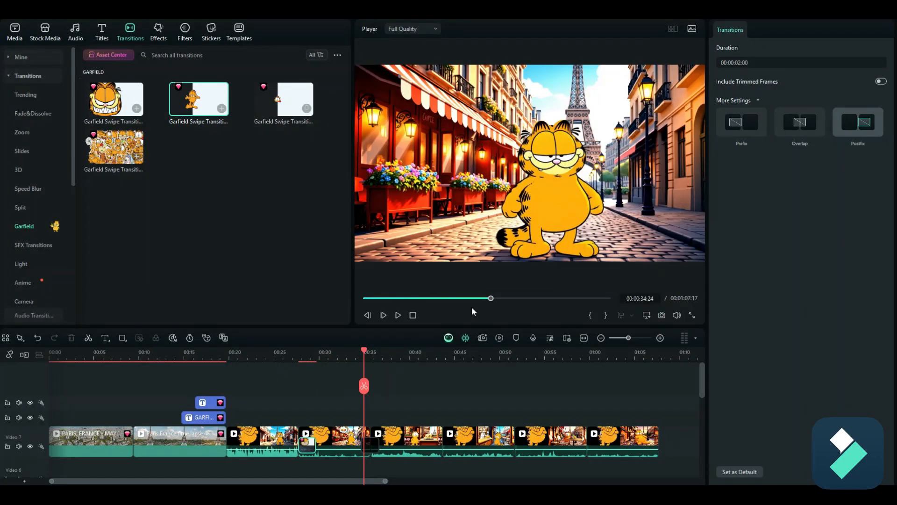
pyautogui.click(858, 133)
pyautogui.moveTo(368, 354); pyautogui.dragTo(426, 355)
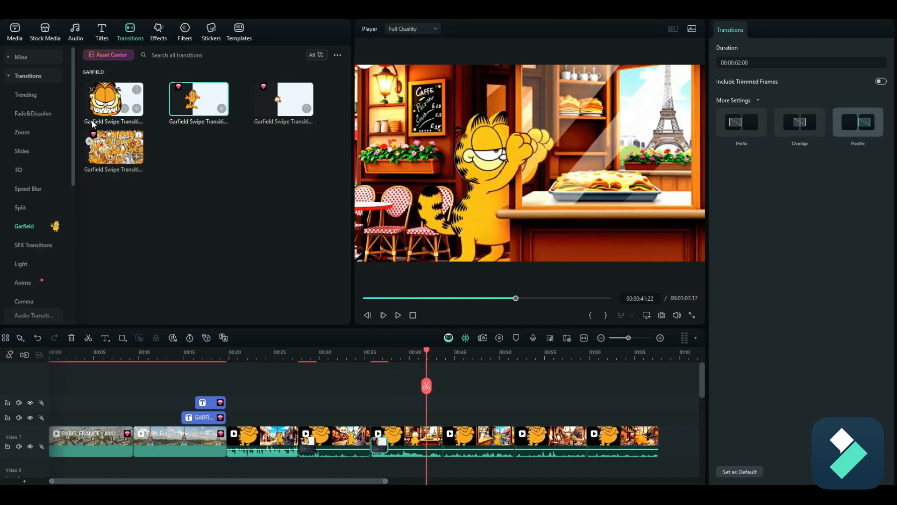
# Add the Garfield Swipe transition with the crowd of Garfields at the cut between clips 3 and 4, placed as Postfix
pyautogui.moveTo(96, 136)
pyautogui.mouseDown()
pyautogui.moveTo(448, 439)
pyautogui.moveTo(440, 437)
pyautogui.mouseUp()
pyautogui.moveTo(426, 356); pyautogui.dragTo(506, 365)
pyautogui.click(842, 127)
# Add the grinning-face Garfield Swipe transition between clips 4 and 5, set it to Postfix and scrub to the end of clip 5
pyautogui.moveTo(93, 87); pyautogui.dragTo(506, 441)
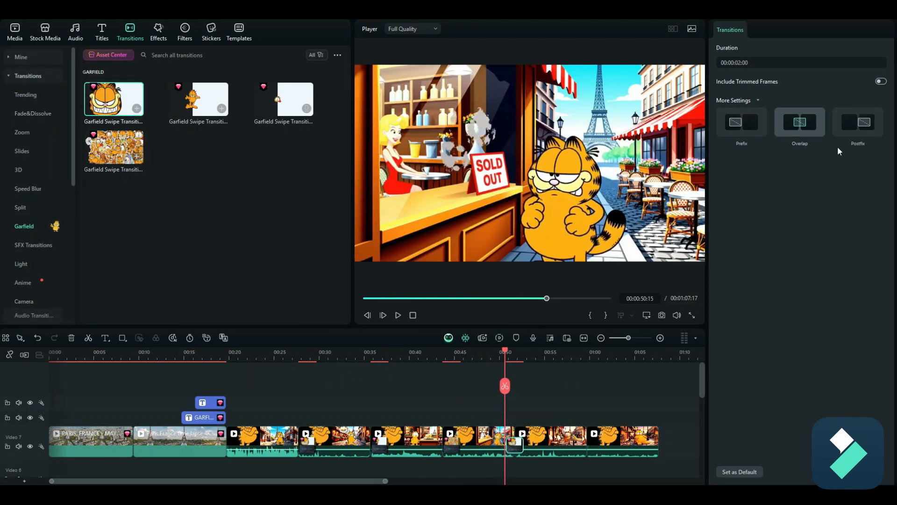
pyautogui.click(857, 123)
pyautogui.moveTo(504, 352); pyautogui.dragTo(582, 369)
# Add the third Garfield Swipe transition at the cut between clips 5 and 6, set it to Postfix and scrub through it
pyautogui.moveTo(284, 99); pyautogui.dragTo(584, 430)
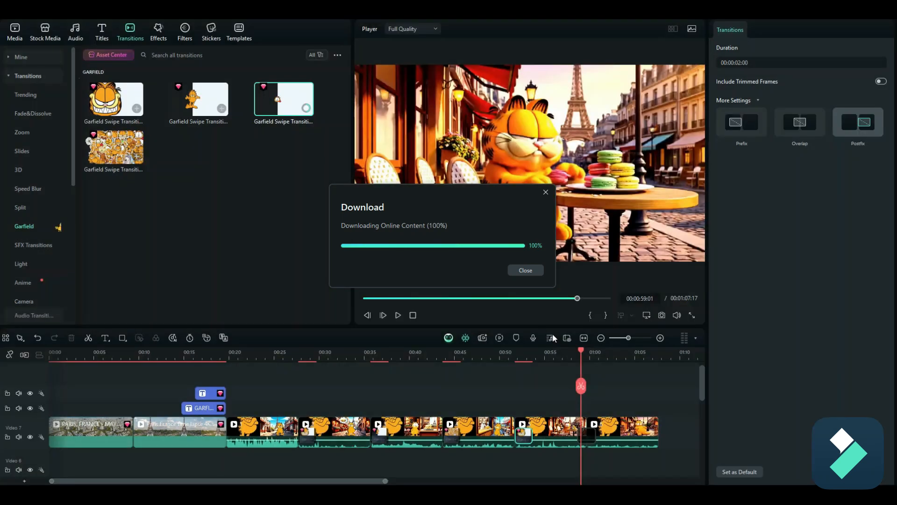
pyautogui.click(806, 127)
pyautogui.click(855, 123)
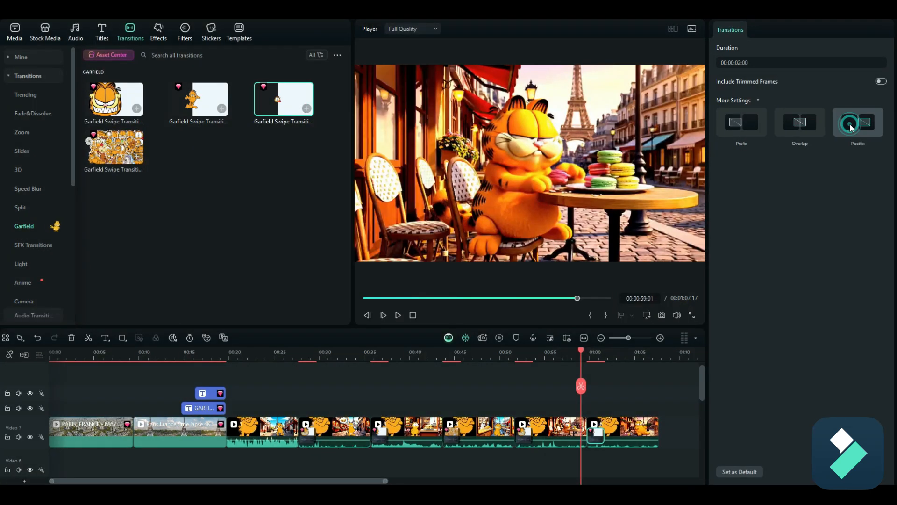
pyautogui.moveTo(581, 350); pyautogui.dragTo(624, 387)
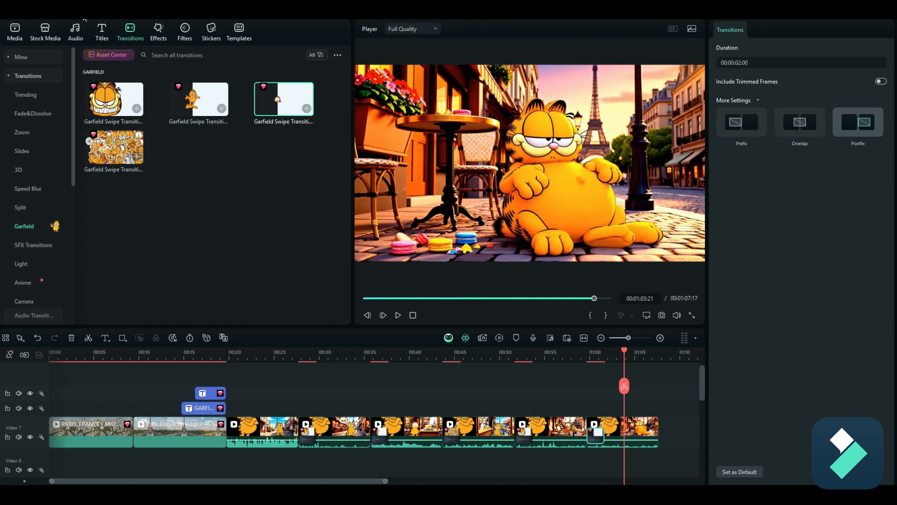
# Find the garfield stickers and place the one with the pink beret and sunglasses over the Eiffel Tower clip, directly before the GARFIELD title
pyautogui.click(214, 37)
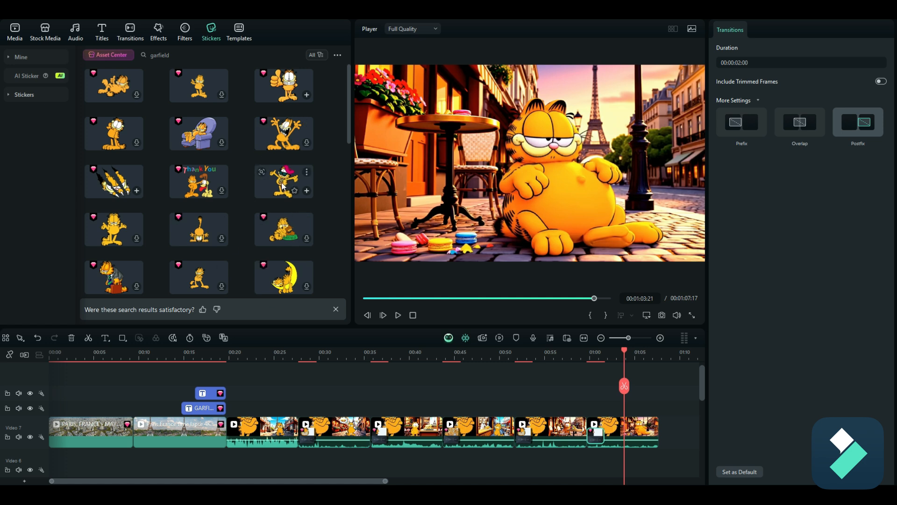
pyautogui.click(173, 352)
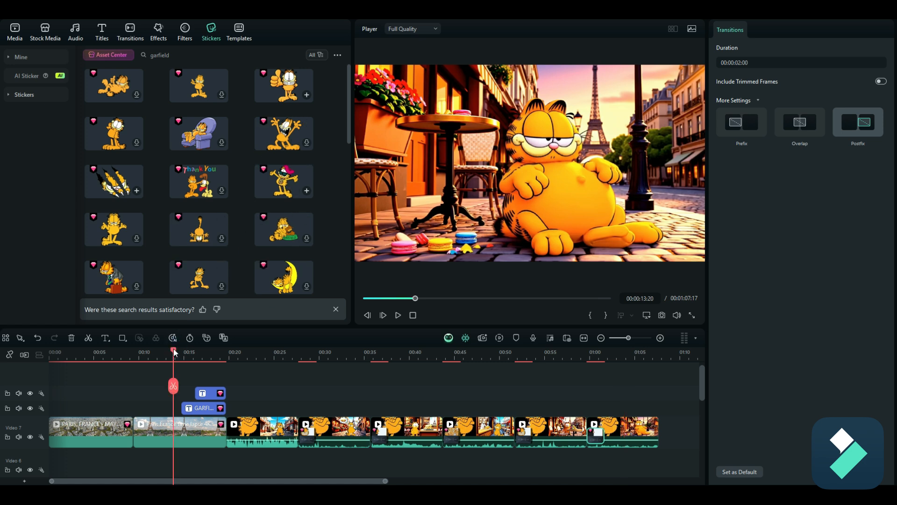
pyautogui.moveTo(173, 352); pyautogui.dragTo(160, 351)
pyautogui.moveTo(282, 181); pyautogui.dragTo(139, 408)
# Scale the beret Garfield sticker down to about 35% and position it in the lower-right corner of the frame
pyautogui.click(525, 192)
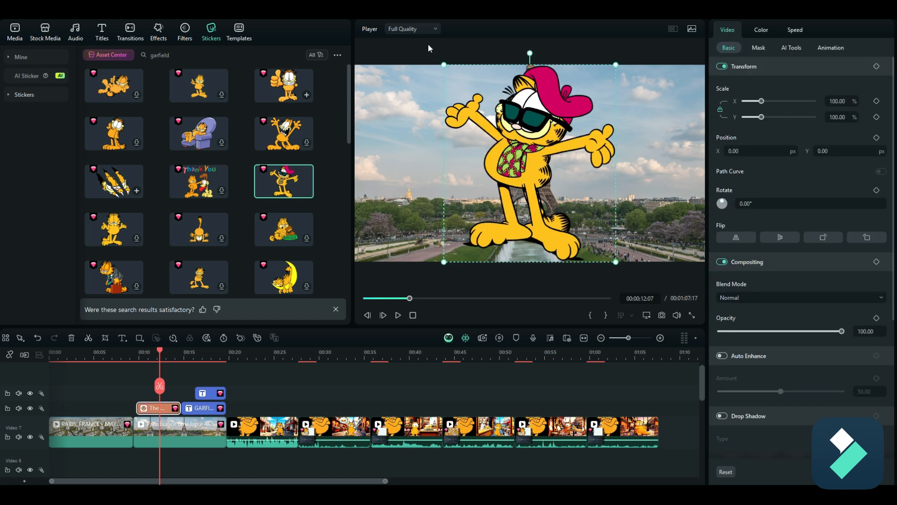
pyautogui.moveTo(443, 65); pyautogui.dragTo(633, 193)
pyautogui.moveTo(596, 234); pyautogui.dragTo(674, 232)
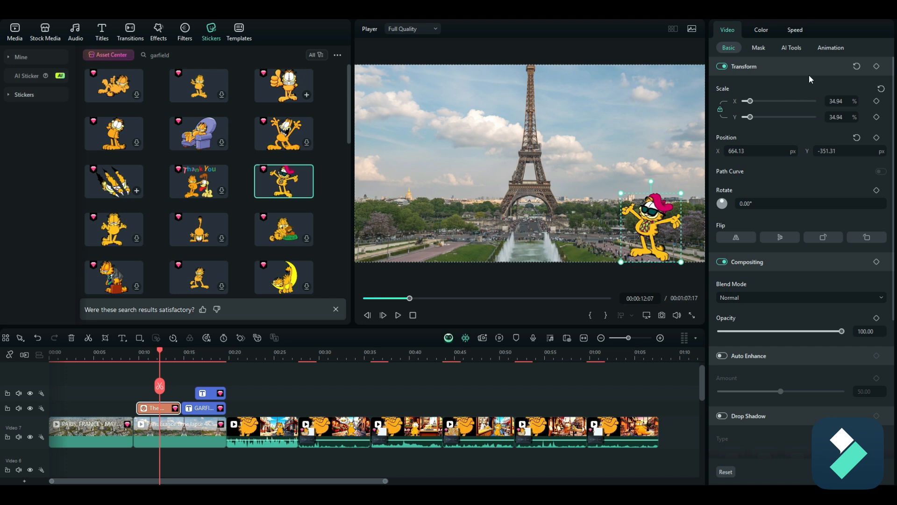
# Apply the Slide Left preset animation to the beret Garfield sticker
pyautogui.click(834, 49)
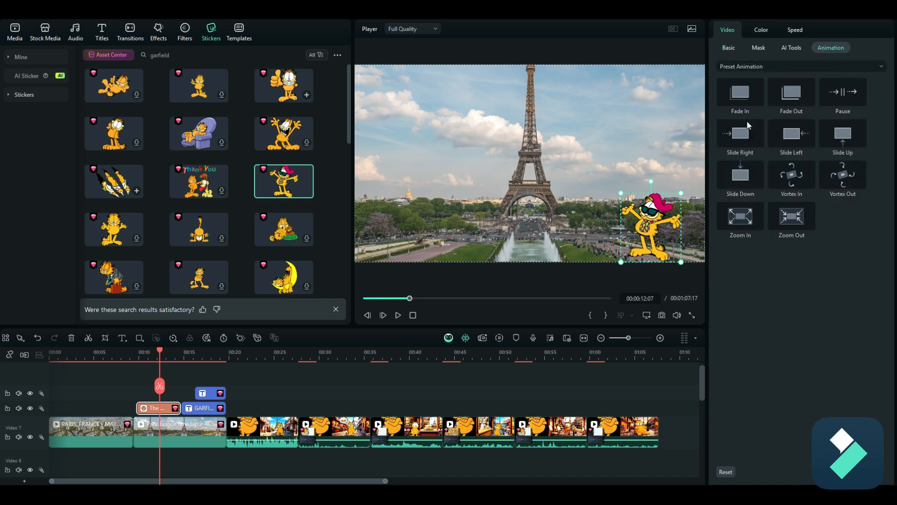
pyautogui.click(787, 138)
pyautogui.moveTo(788, 134)
pyautogui.mouseDown()
pyautogui.moveTo(252, 350)
pyautogui.moveTo(149, 412)
pyautogui.mouseUp()
# Check the sticker's animation, return the playhead to the start and play the whole video
pyautogui.moveTo(161, 351)
pyautogui.mouseDown()
pyautogui.moveTo(133, 360)
pyautogui.moveTo(165, 365)
pyautogui.mouseUp()
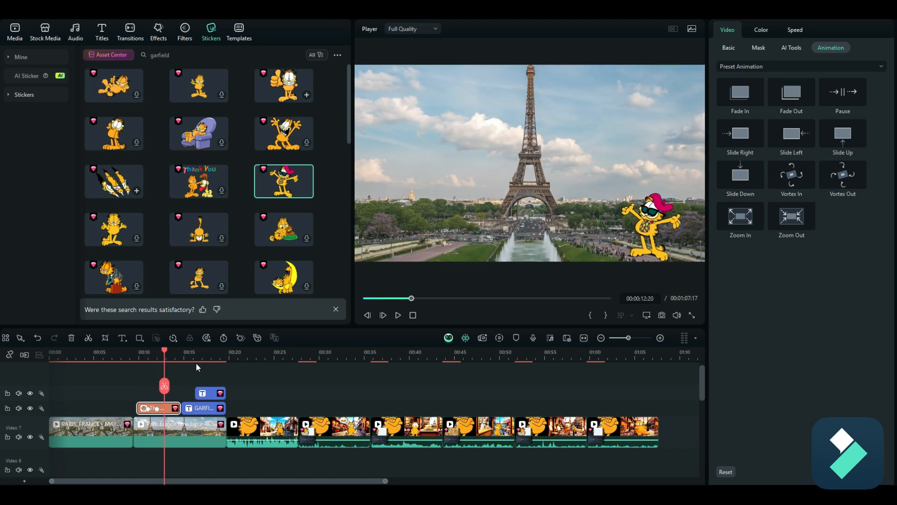
pyautogui.moveTo(165, 351); pyautogui.dragTo(49, 376)
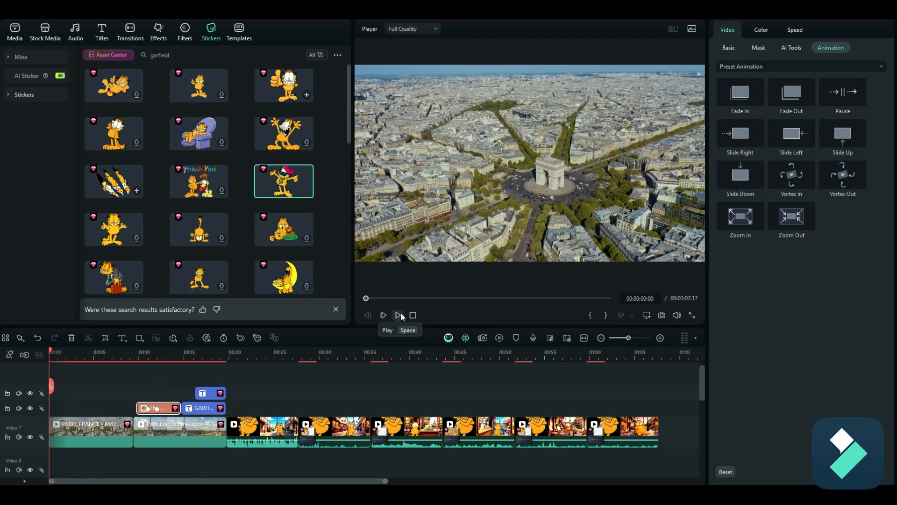
pyautogui.click(399, 315)
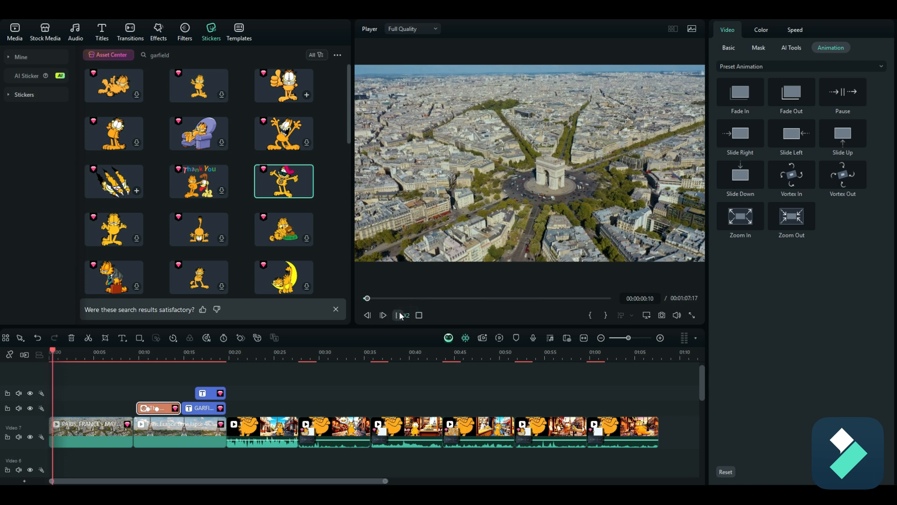